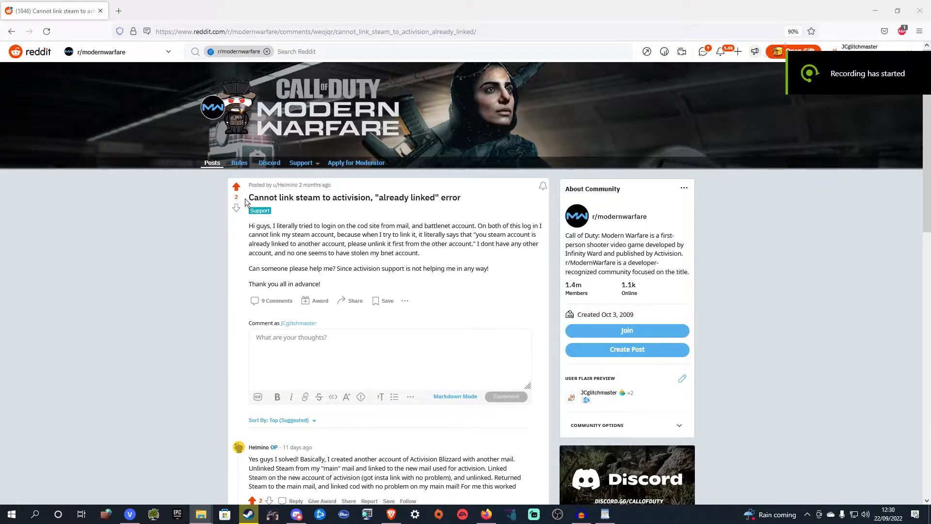
- Read through the solution comment's steps about switching to a new account
scroll(246, 202, down, 3)
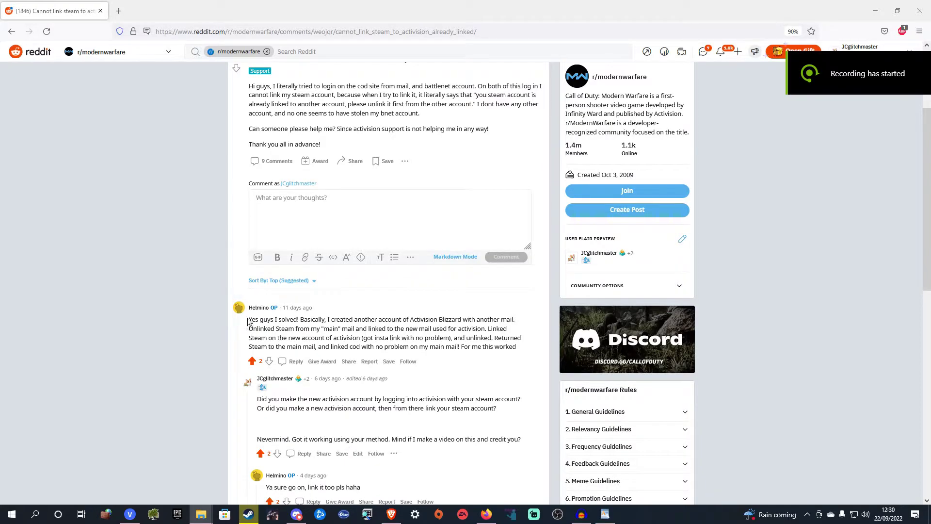
scroll(243, 297, up, 2)
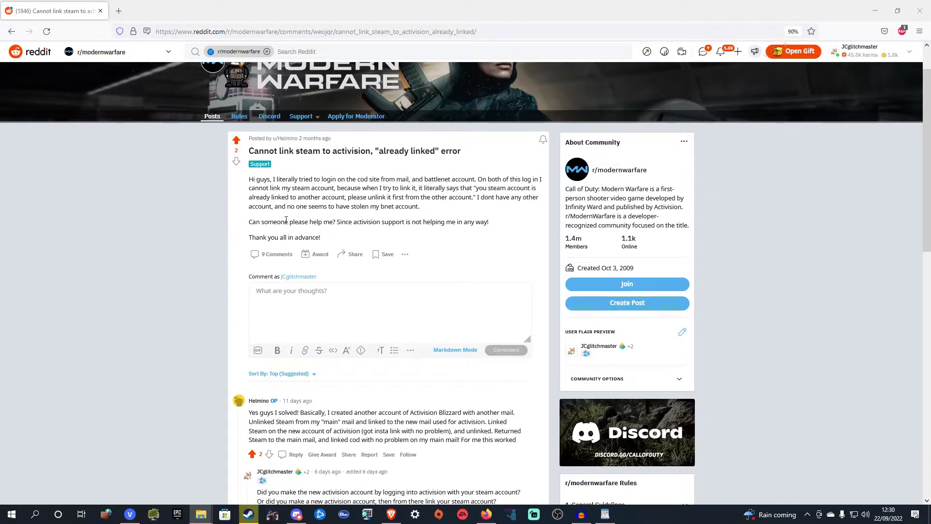
scroll(286, 220, down, 2)
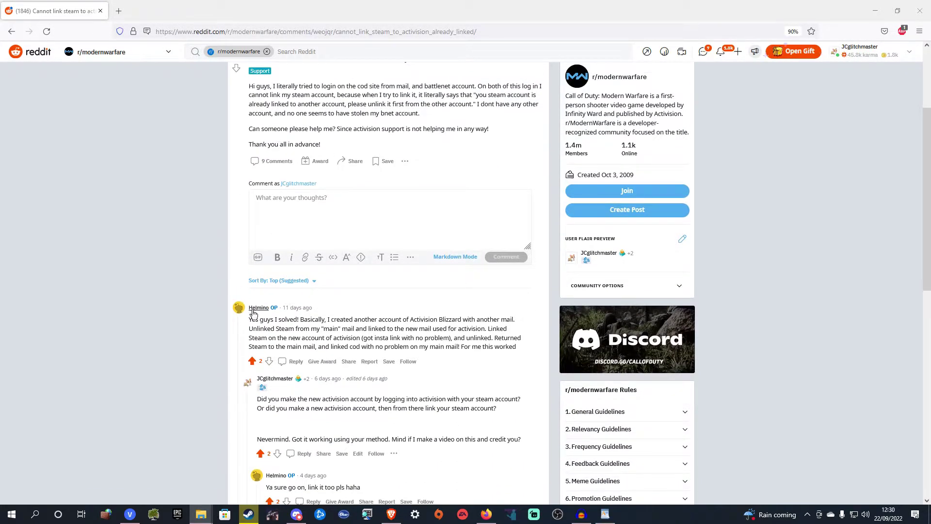
drag(248, 320, 472, 367)
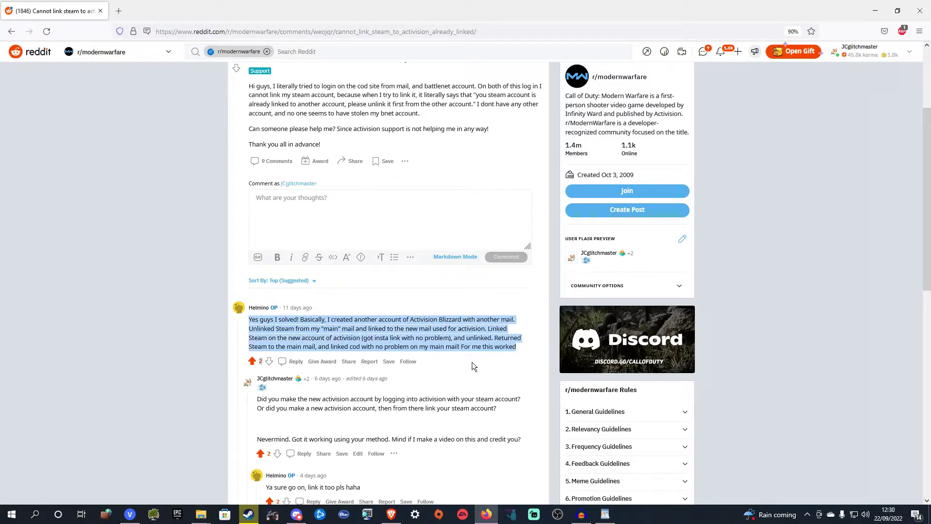
click(251, 321)
drag(249, 320, 525, 353)
click(405, 336)
scroll(434, 375, down, 2)
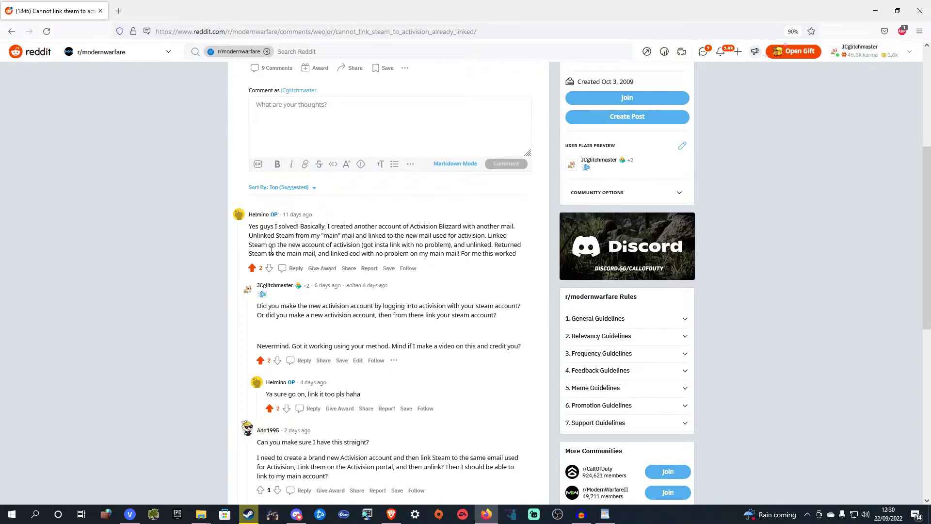
drag(249, 227, 278, 244)
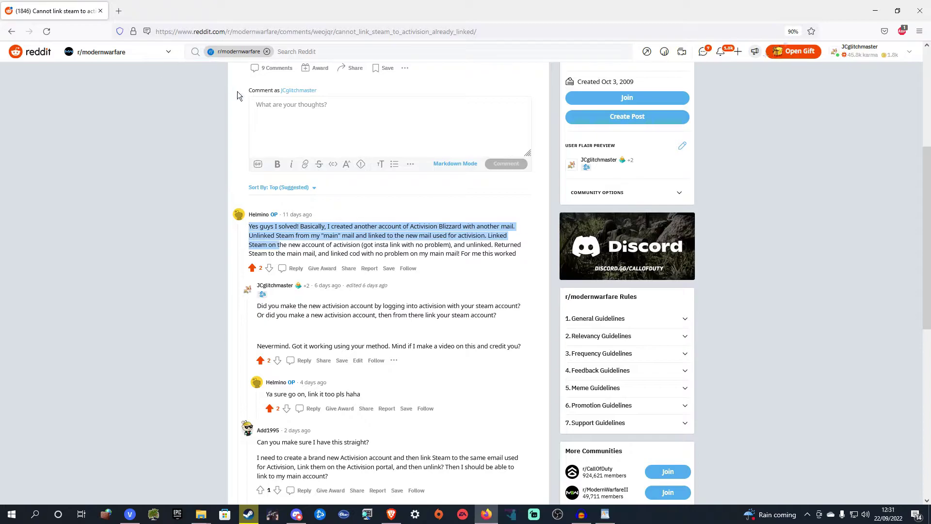
click(289, 249)
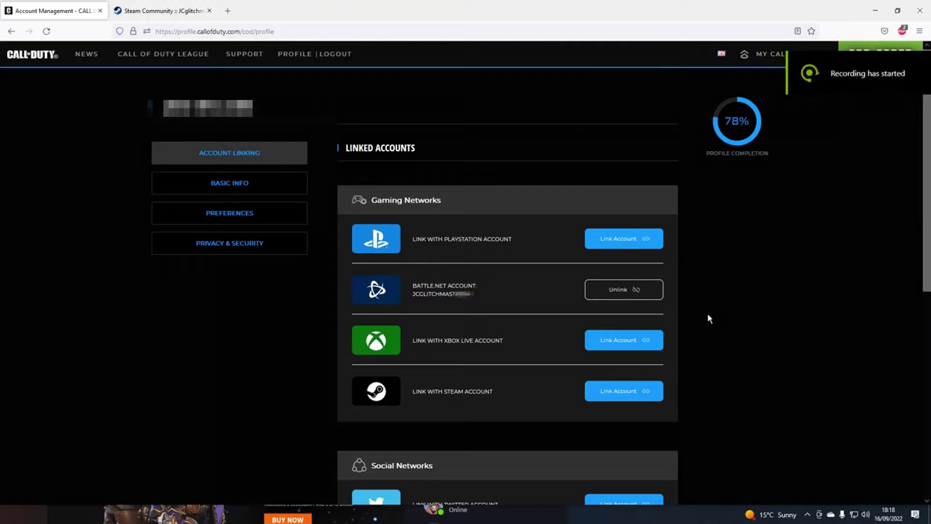
- Start linking Steam to this Call of Duty profile and continue to Steam
drag(420, 390, 480, 391)
click(480, 390)
click(591, 397)
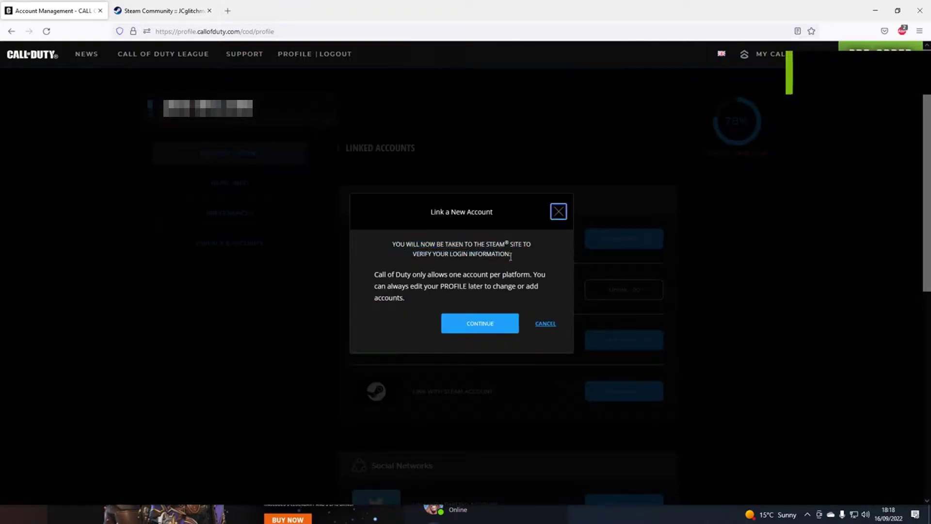
click(479, 325)
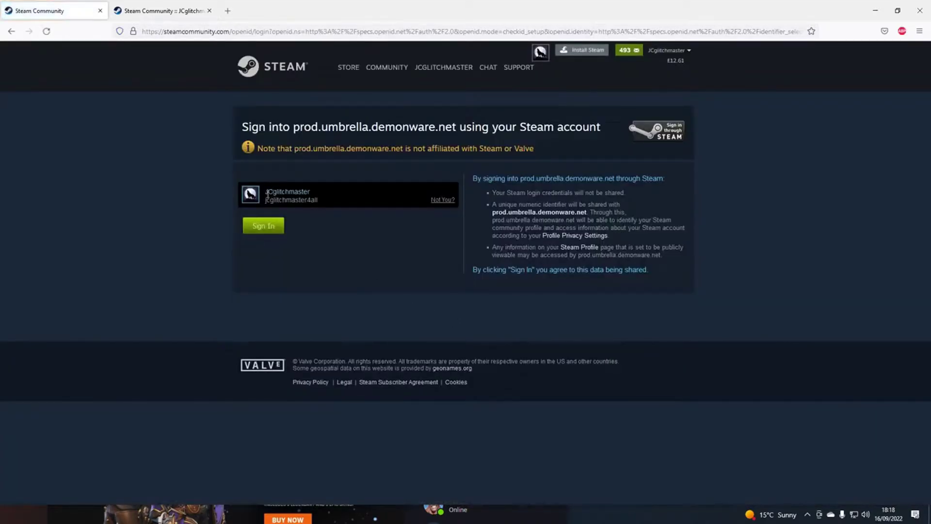
- Sign in on Steam's page, which returns the account-already-connected error
drag(267, 194, 320, 202)
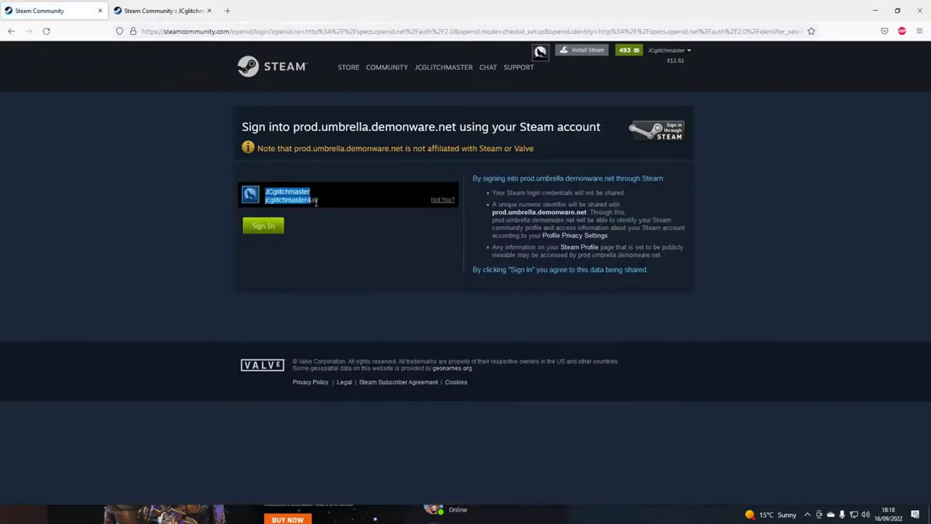
click(330, 202)
click(264, 228)
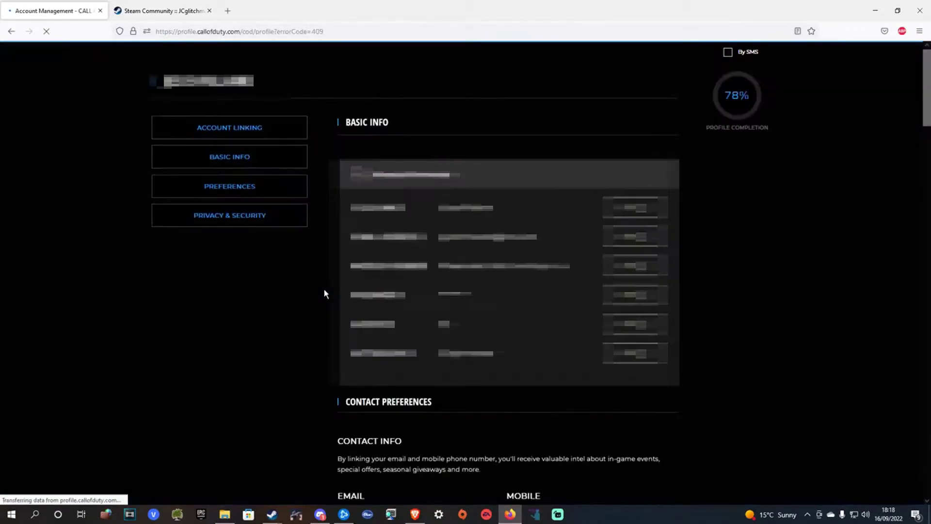
drag(354, 224, 641, 248)
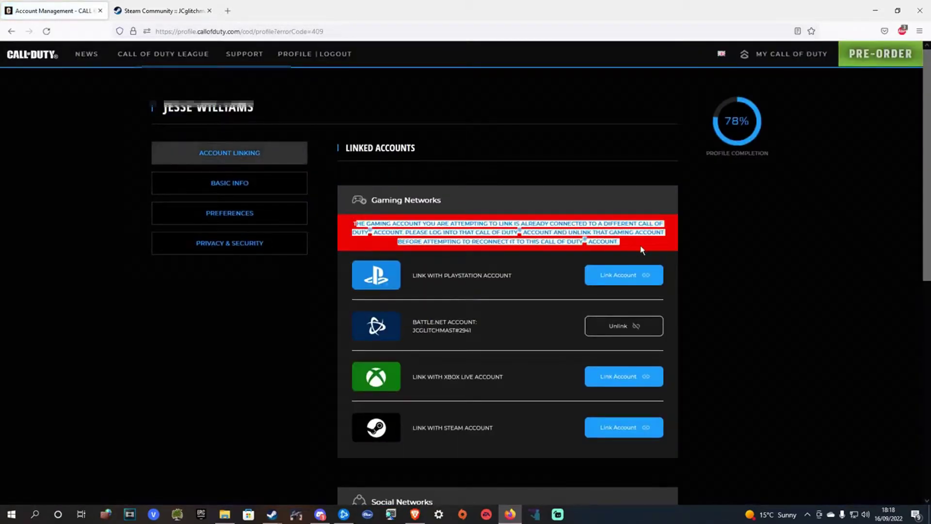
click(491, 274)
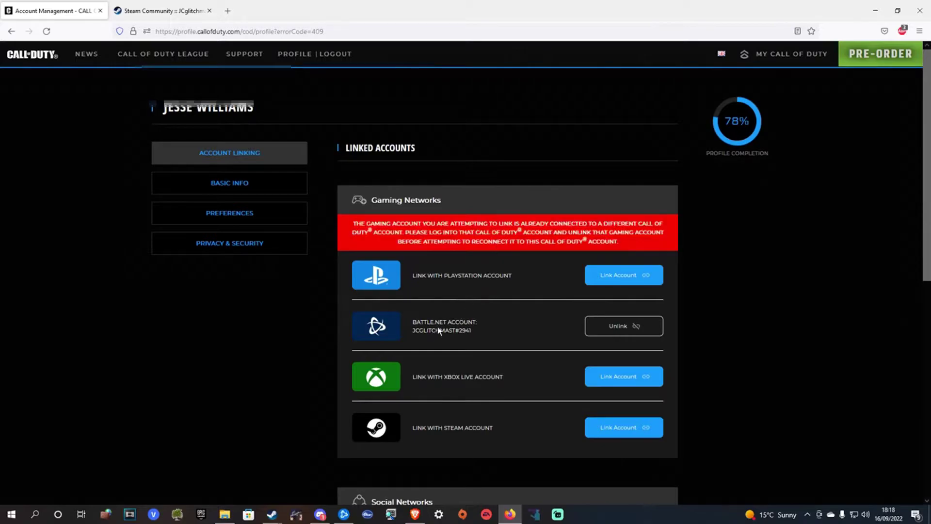
- Log out, then log back in to Call of Duty with the Steam login, approving it on Steam
click(333, 55)
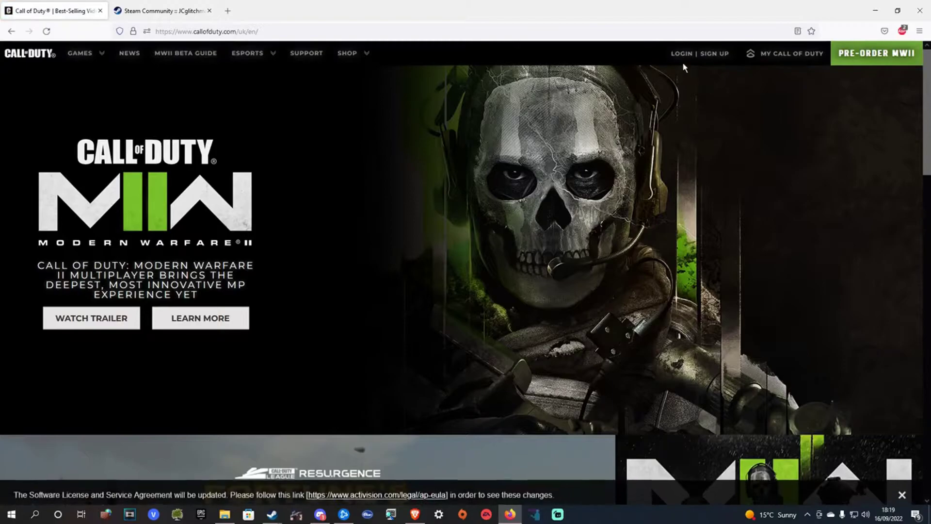
click(679, 53)
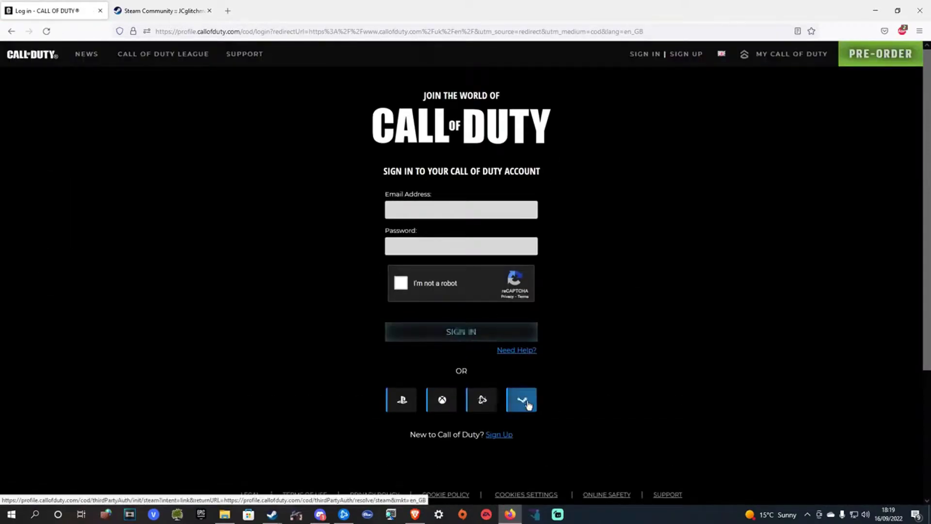
click(522, 398)
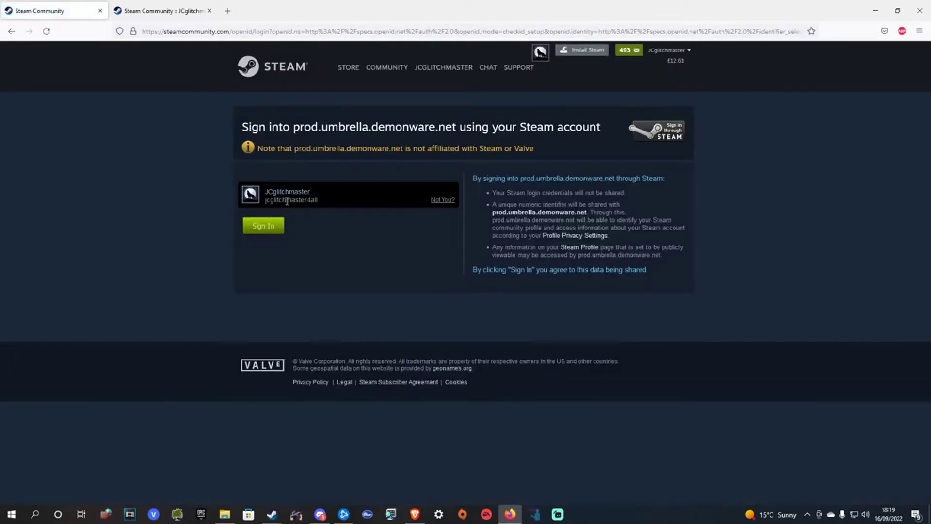
drag(277, 192, 265, 192)
click(265, 227)
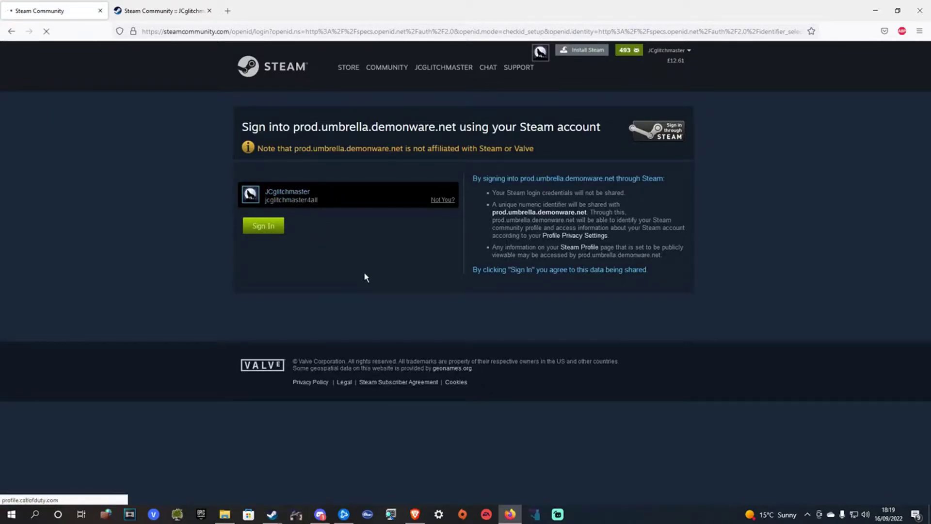
scroll(367, 339, down, 5)
scroll(366, 341, up, 5)
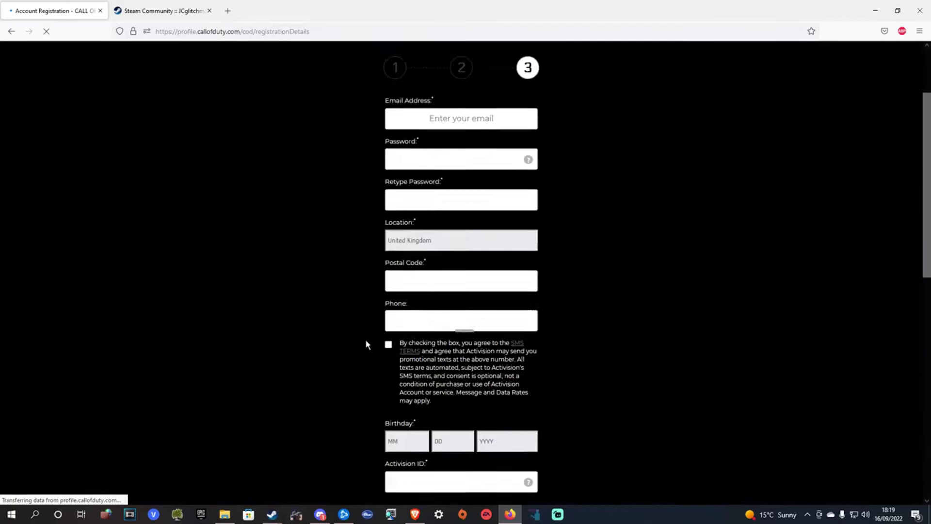
scroll(369, 286, down, 7)
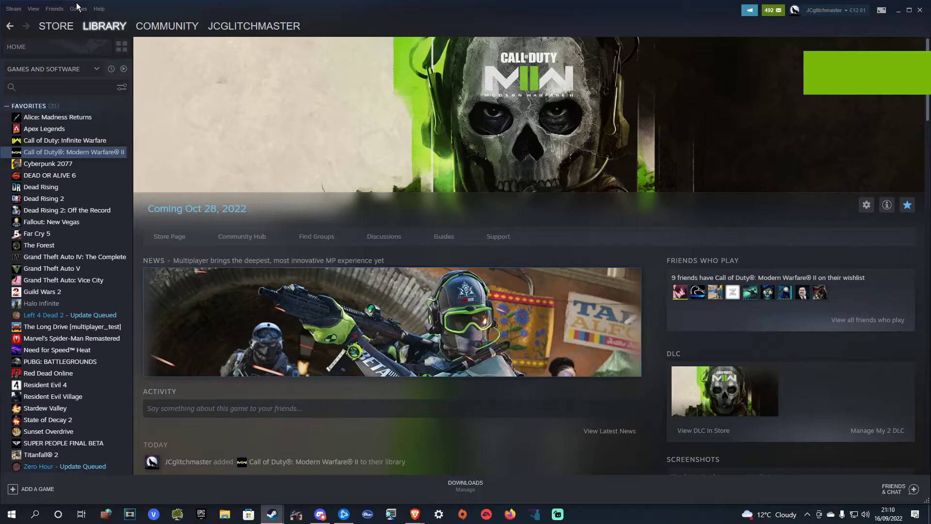
- Cancel the Steam logout, then choose Change Contact Email Address under Settings > Account
click(14, 9)
click(42, 25)
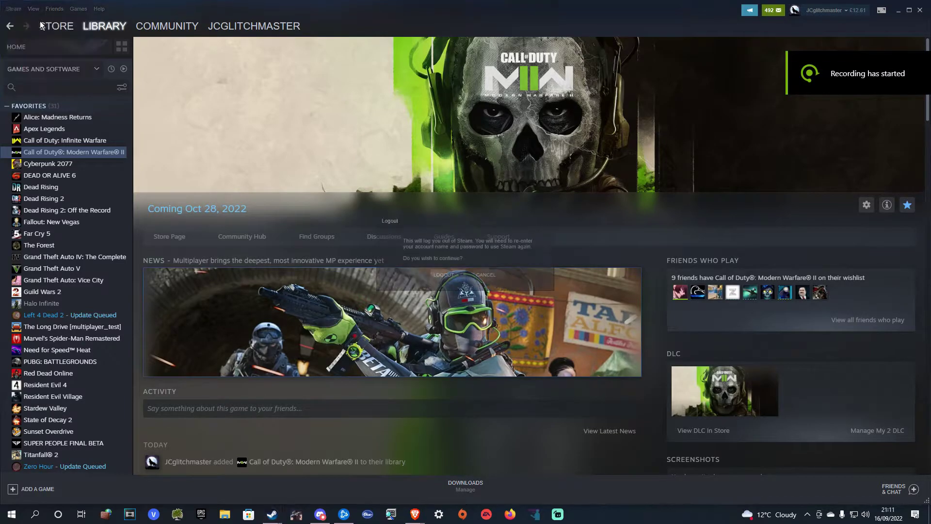
key(Escape)
click(11, 10)
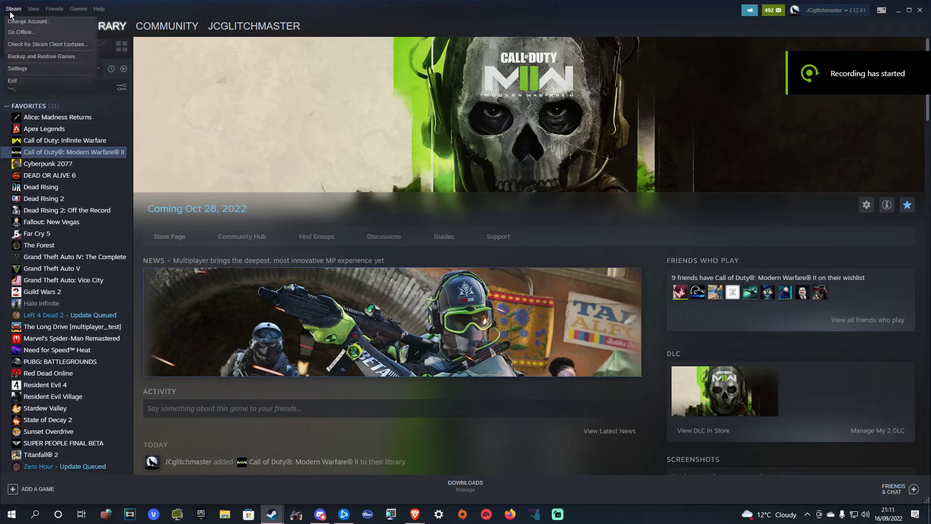
click(19, 69)
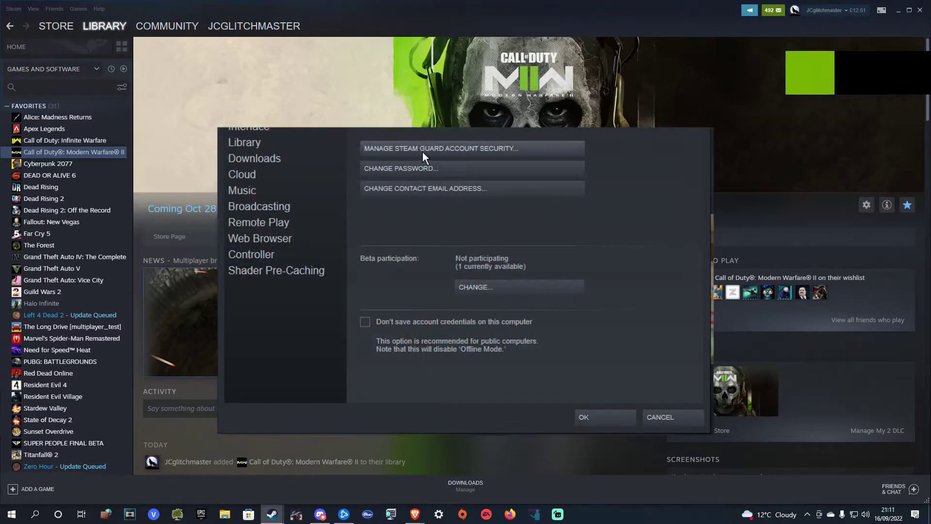
click(405, 189)
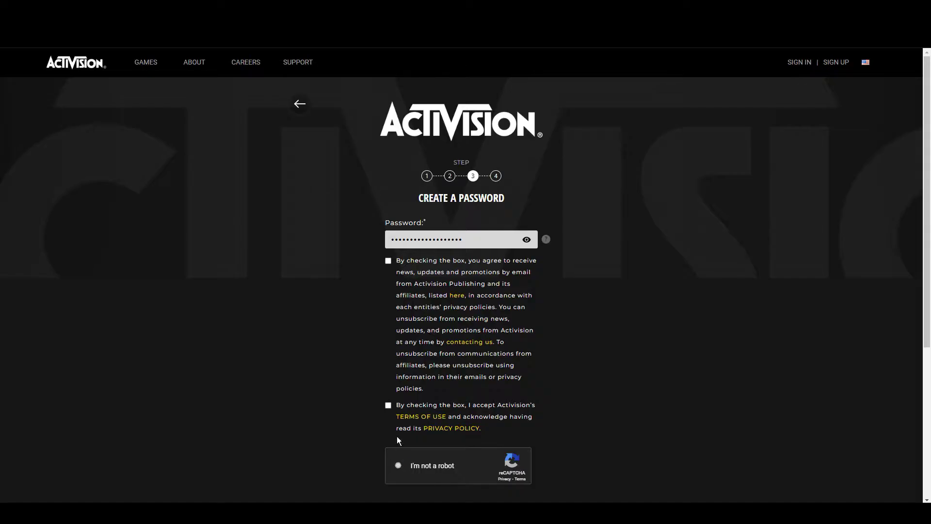
- Pass the robot check and accept the terms, then choose Sign In for the existing Activision account
click(400, 464)
click(388, 408)
scroll(456, 401, down, 1)
scroll(455, 402, down, 2)
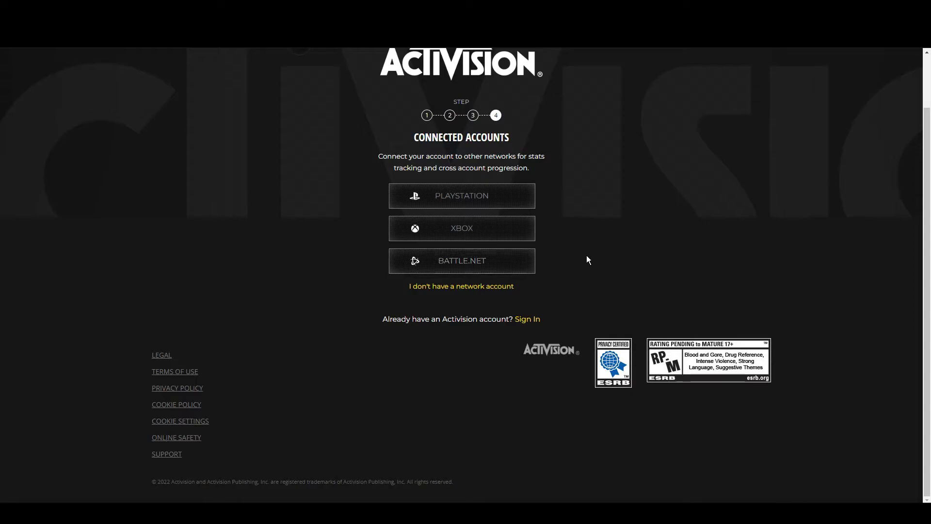
scroll(584, 285, up, 1)
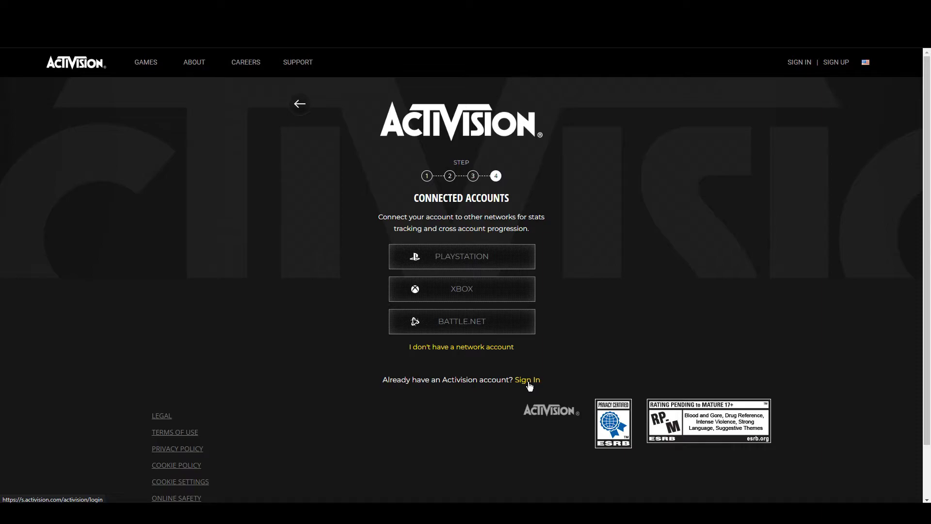
click(529, 387)
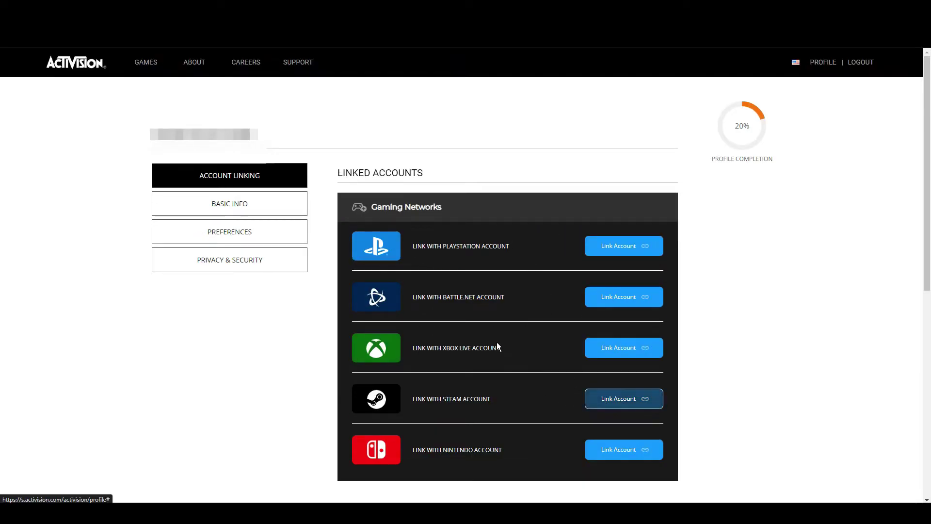
- Begin linking Steam, send the verification code, and continue on to the Steam site
mouse_move(721, 150)
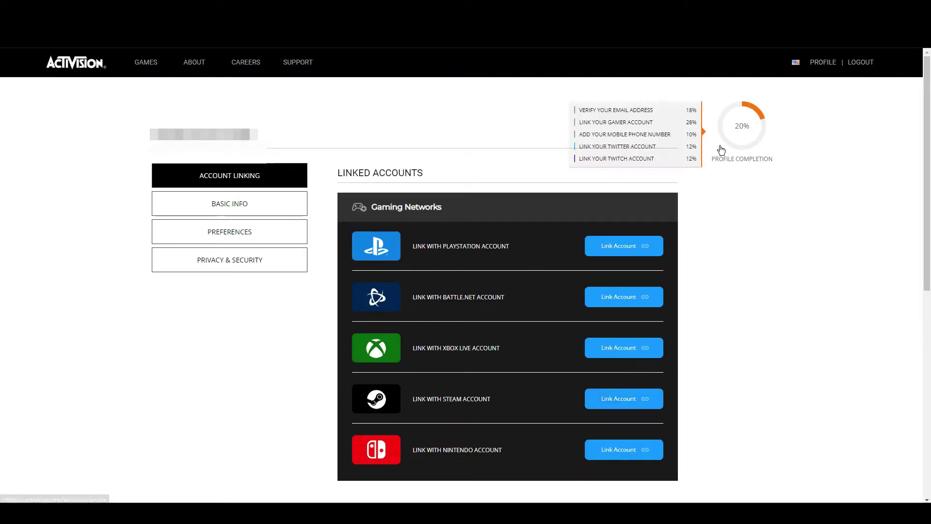
click(600, 404)
click(441, 314)
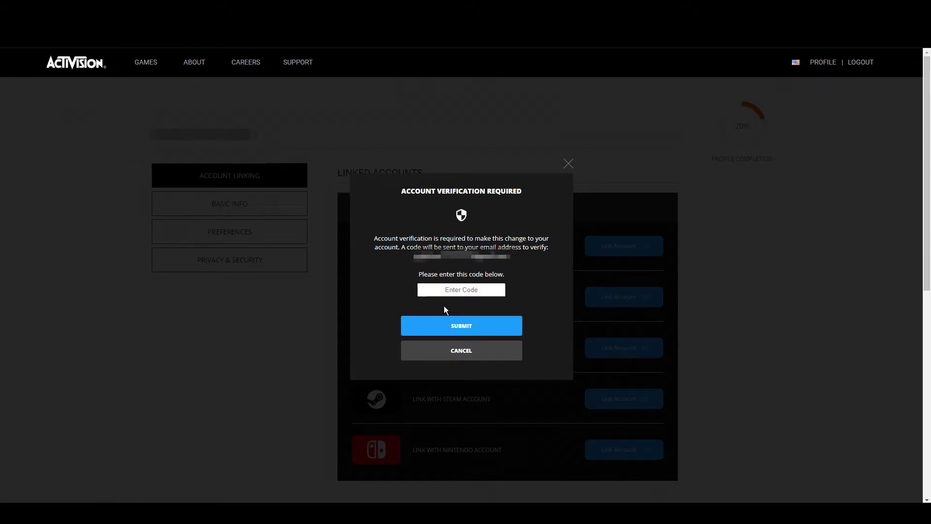
click(470, 291)
click(612, 395)
click(612, 395)
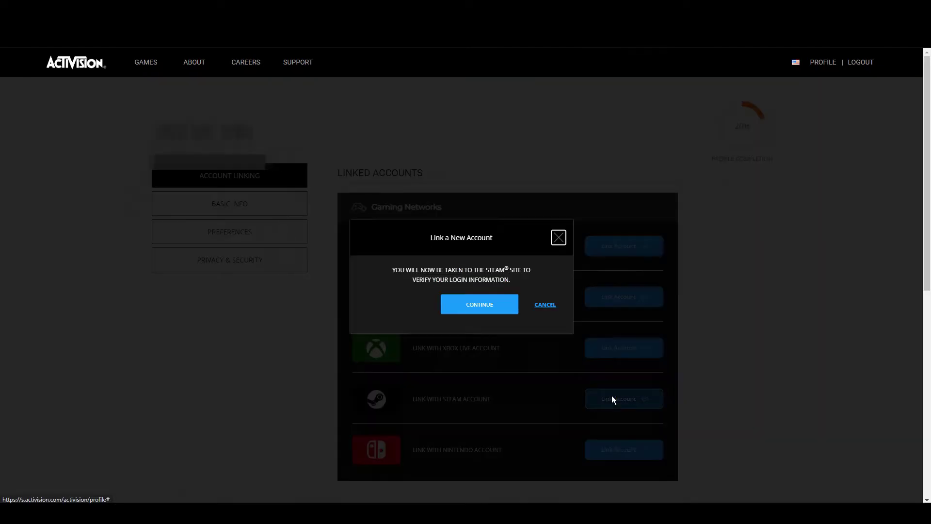
click(466, 307)
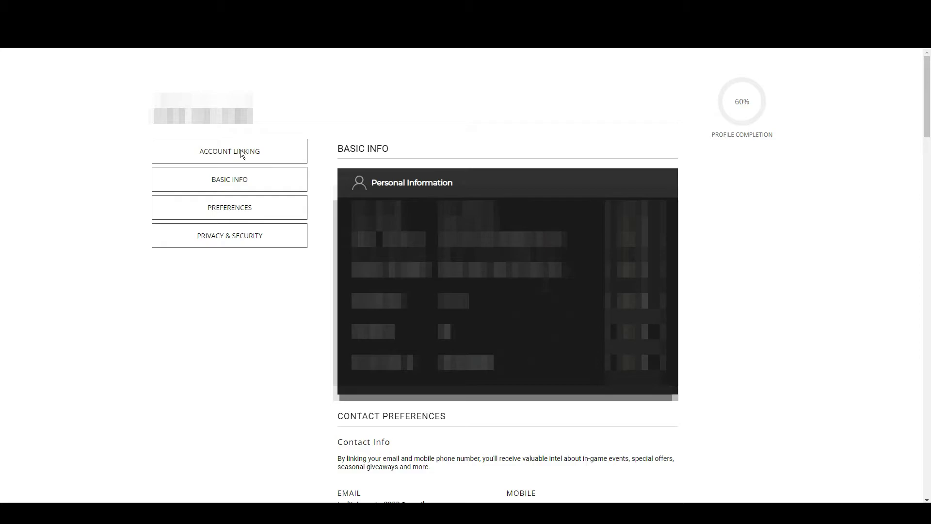
- Unlink Steam in Account Linking, acknowledging the warning, and close the success message
click(278, 153)
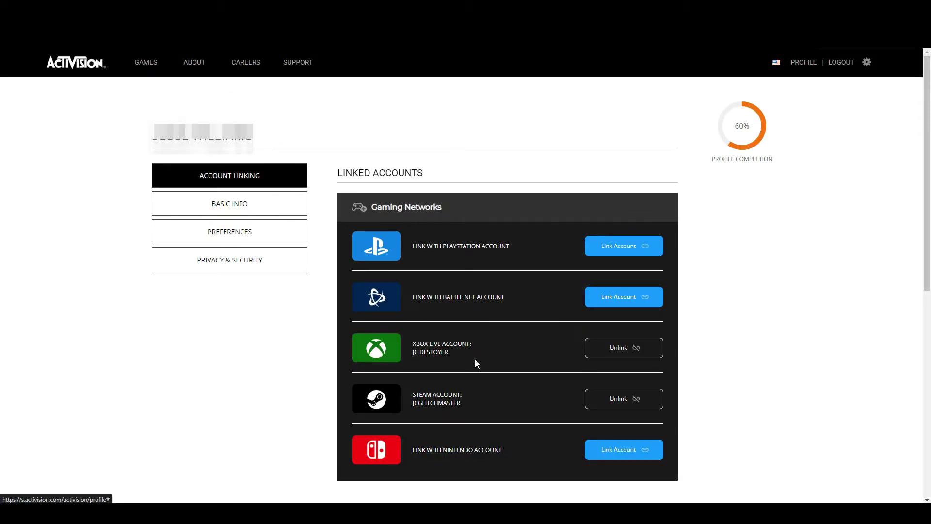
click(638, 401)
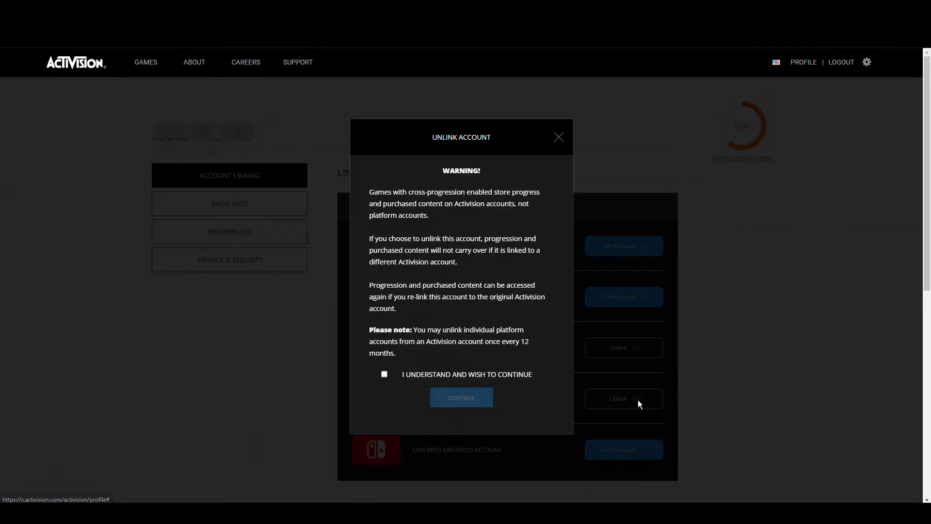
click(446, 374)
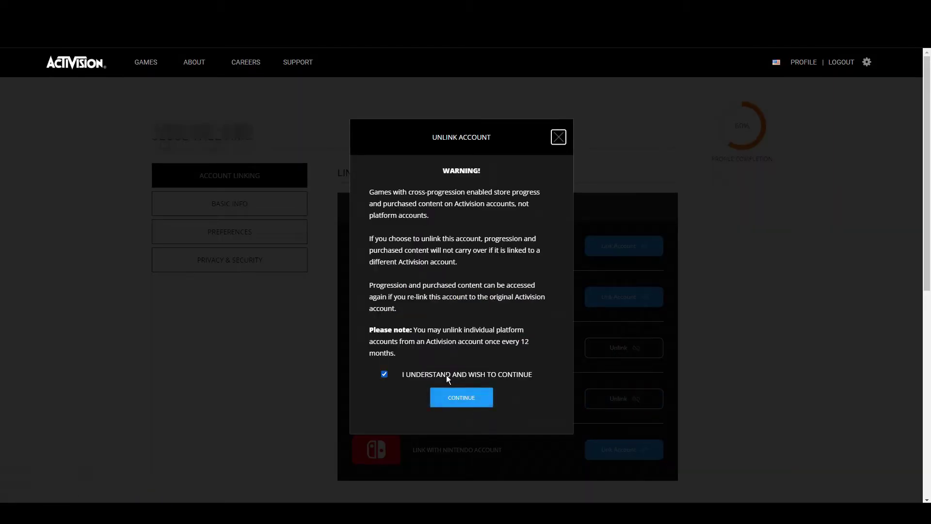
click(558, 139)
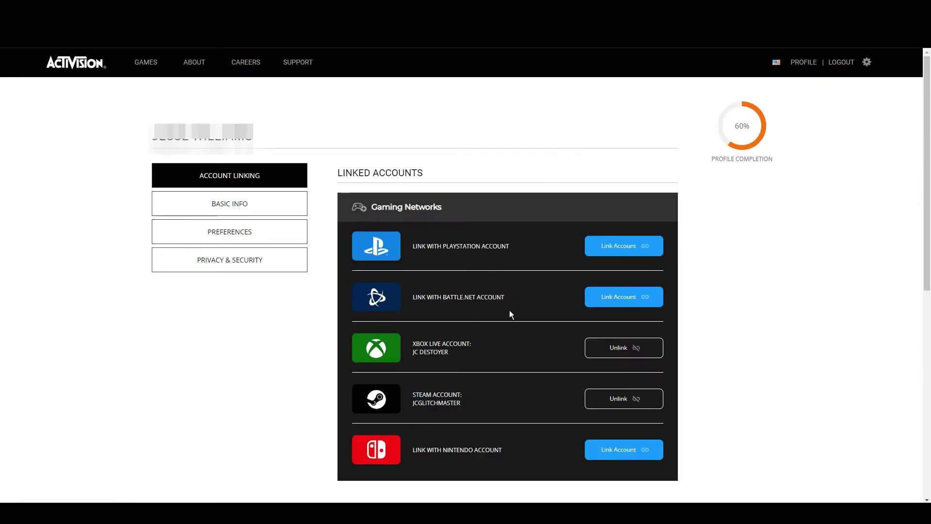
click(615, 403)
click(385, 374)
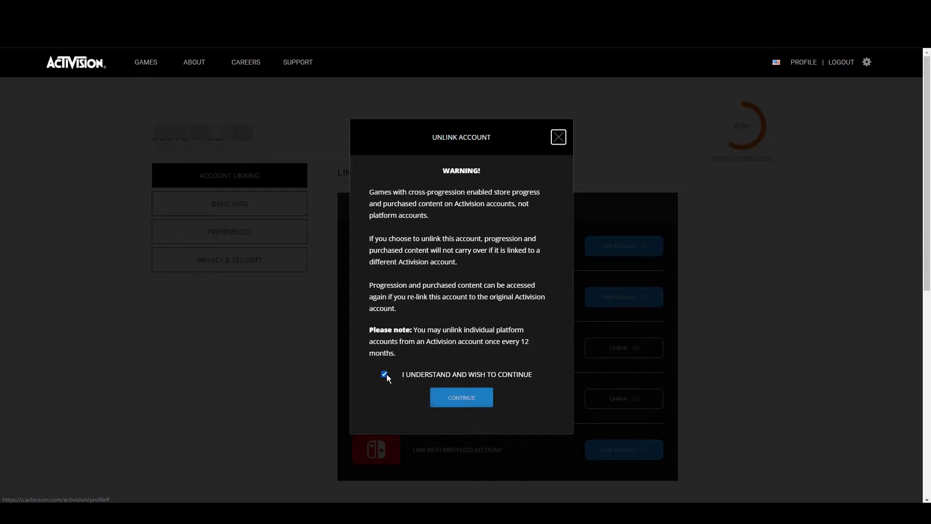
click(461, 398)
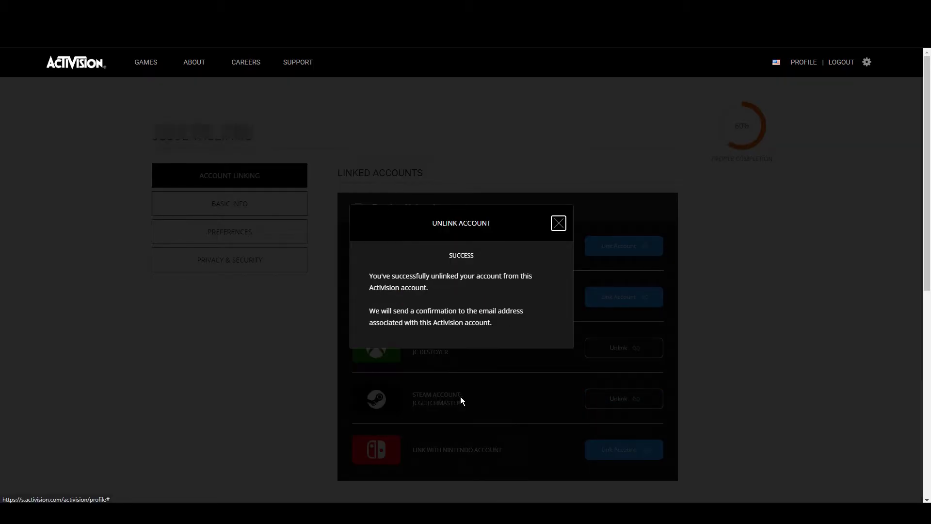
click(558, 224)
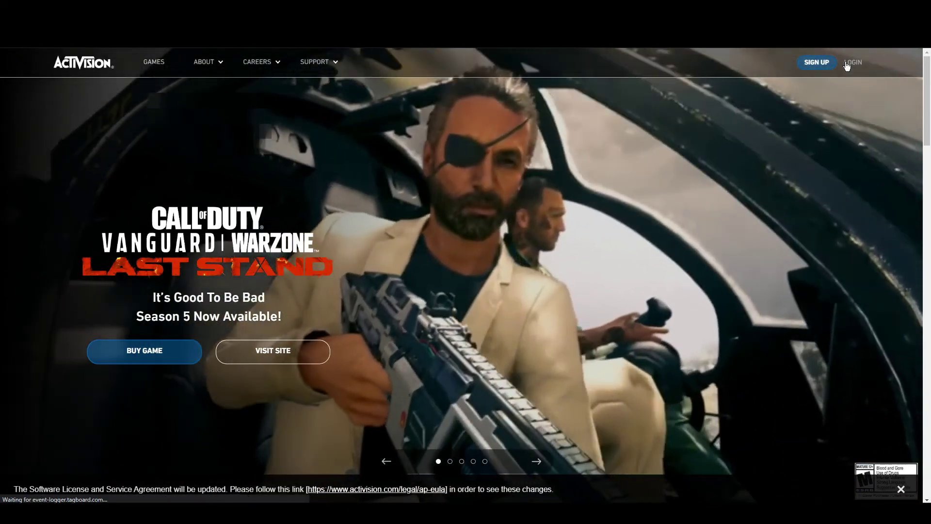
- Sign in to the main Activision account and request a verification code for linking Steam
click(846, 63)
click(466, 214)
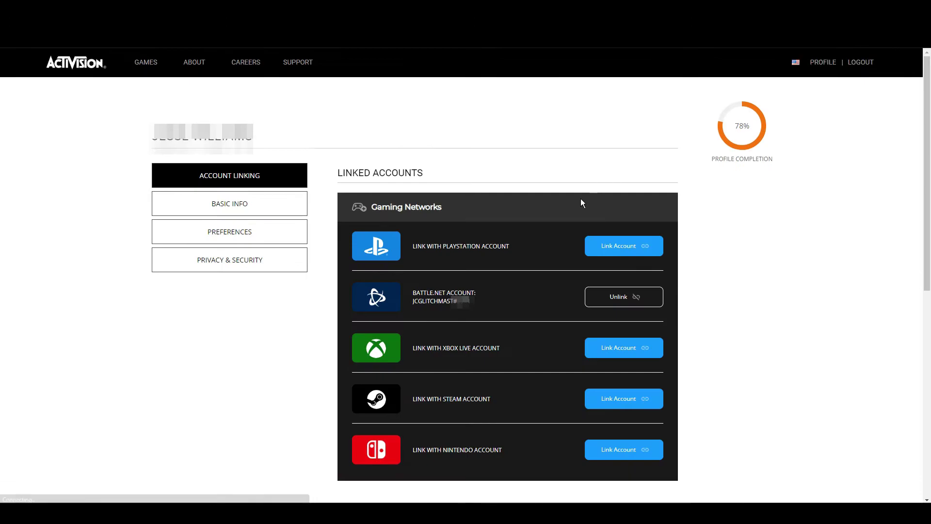
click(606, 405)
click(461, 307)
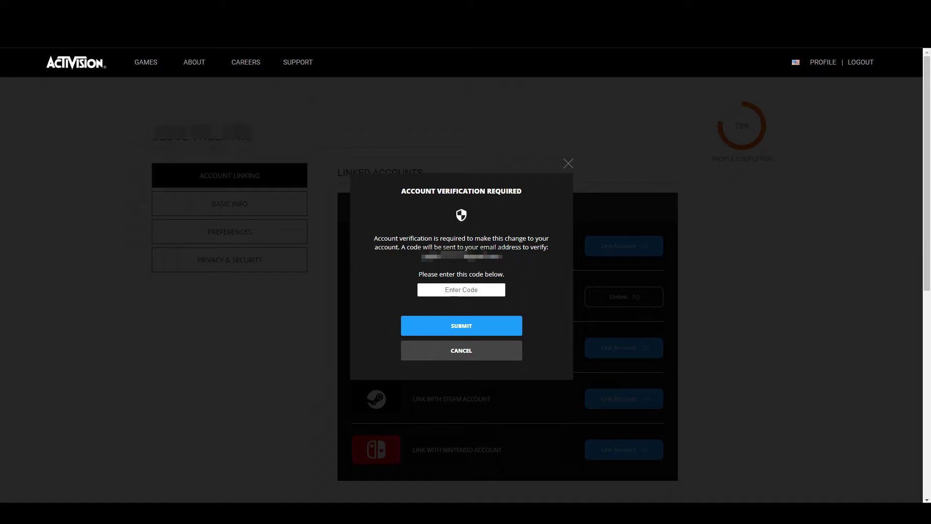
- Paste and submit the verification code, then continue to Steam to authorise the link
click(464, 290)
key(ctrl+v)
click(472, 326)
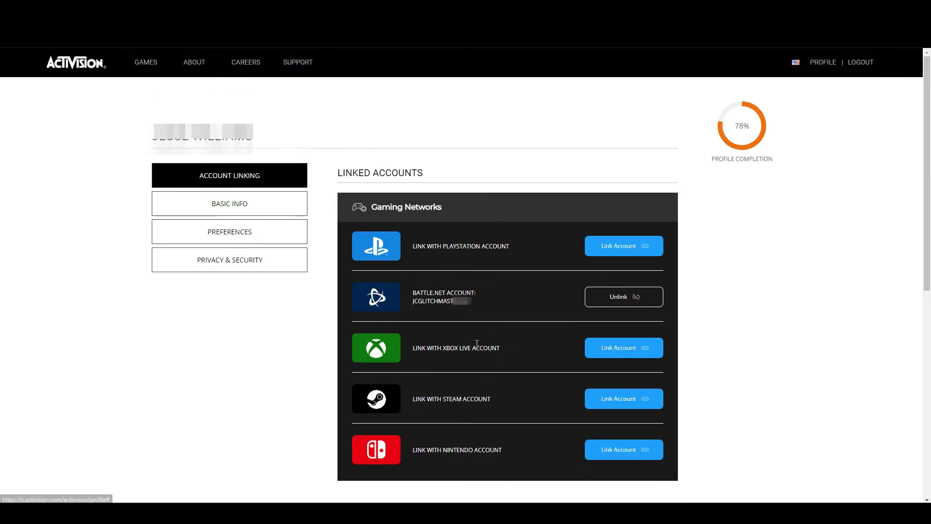
click(619, 402)
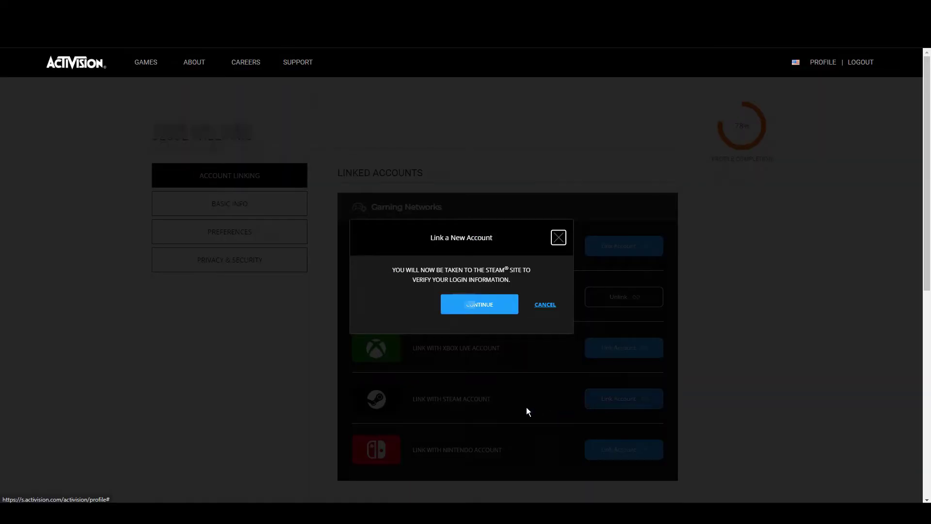
click(472, 301)
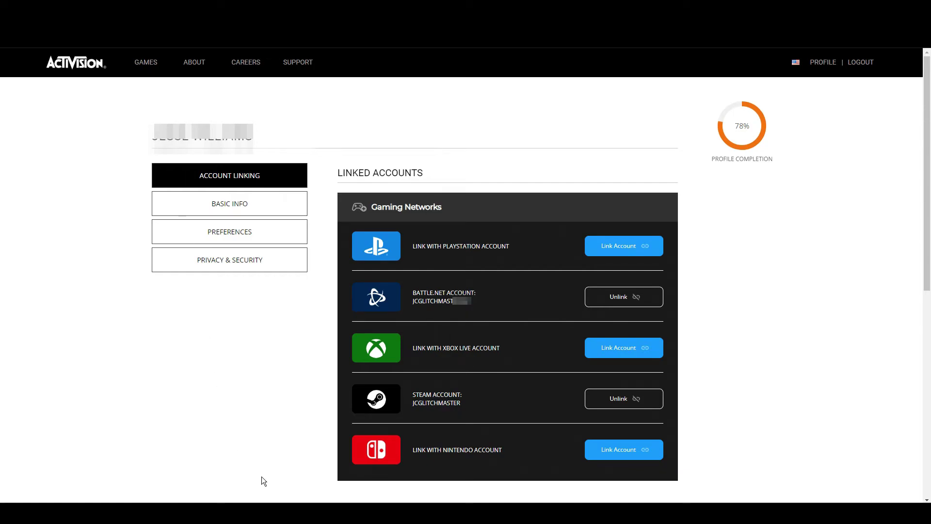
- Switch to the Steam Support 'Change my email address' window
key(alt+Tab)
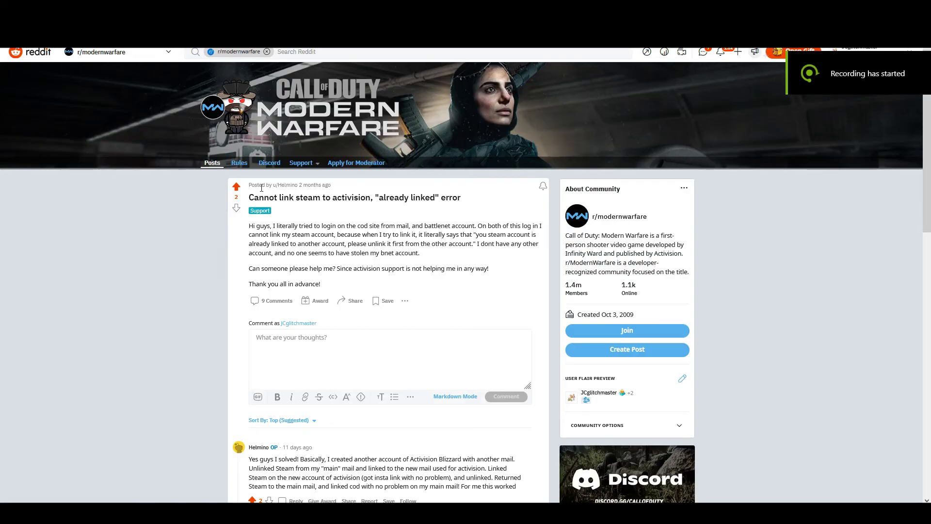
scroll(268, 291, down, 4)
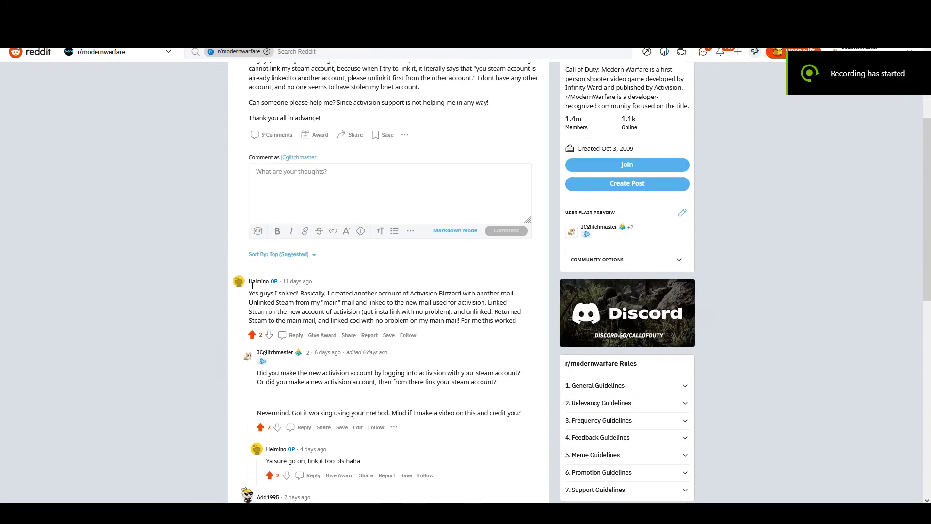
scroll(268, 319, down, 1)
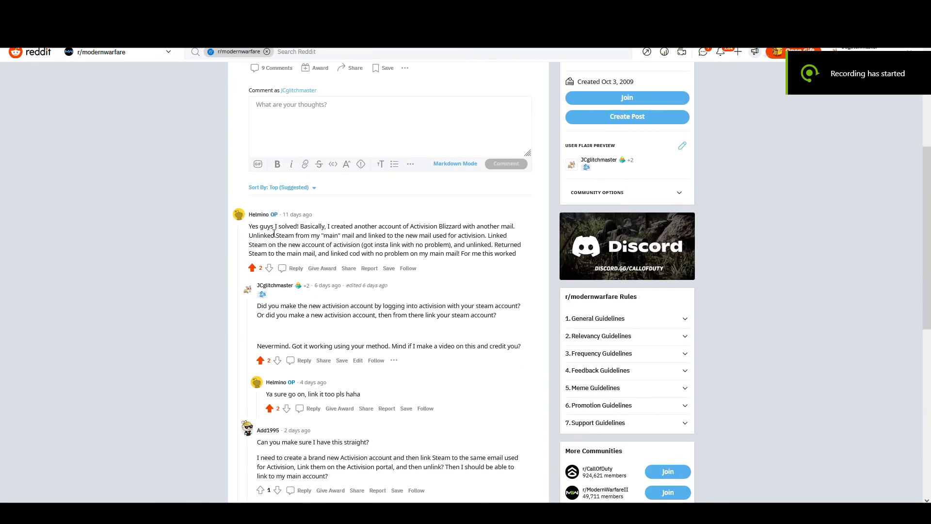
drag(248, 226, 315, 266)
click(308, 283)
scroll(308, 284, up, 3)
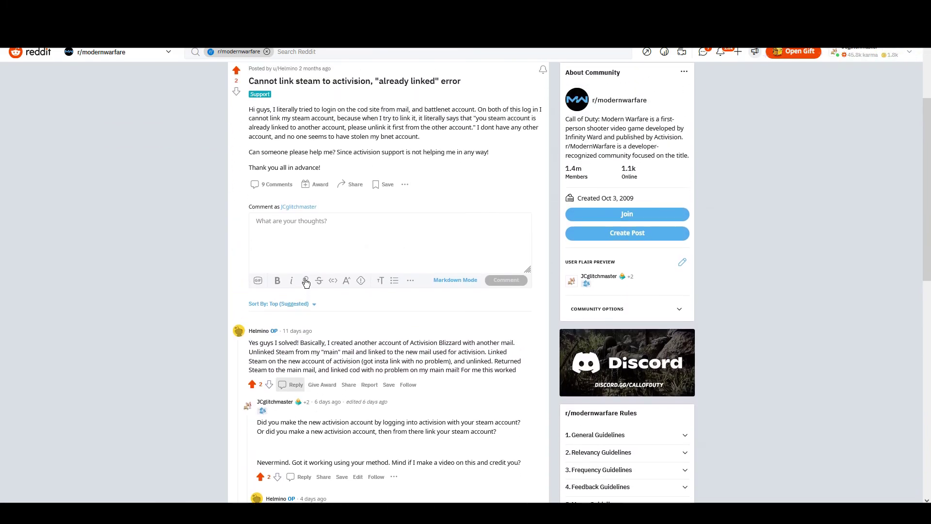
mouse_move(331, 191)
mouse_down()
mouse_move(242, 147)
mouse_move(258, 167)
mouse_move(332, 188)
mouse_up()
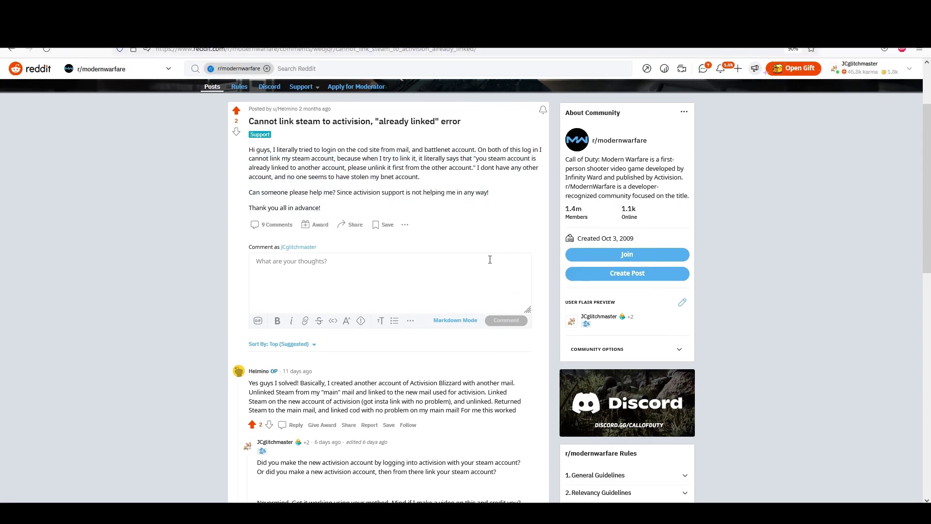